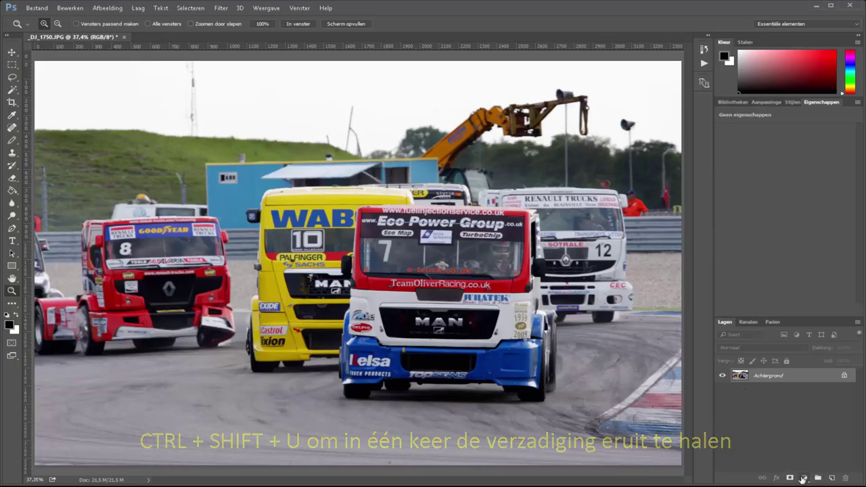
# Add a Zwart-wit adjustment layer and adjust its red, blue and yellow tone sliders.
pyautogui.click(803, 479)
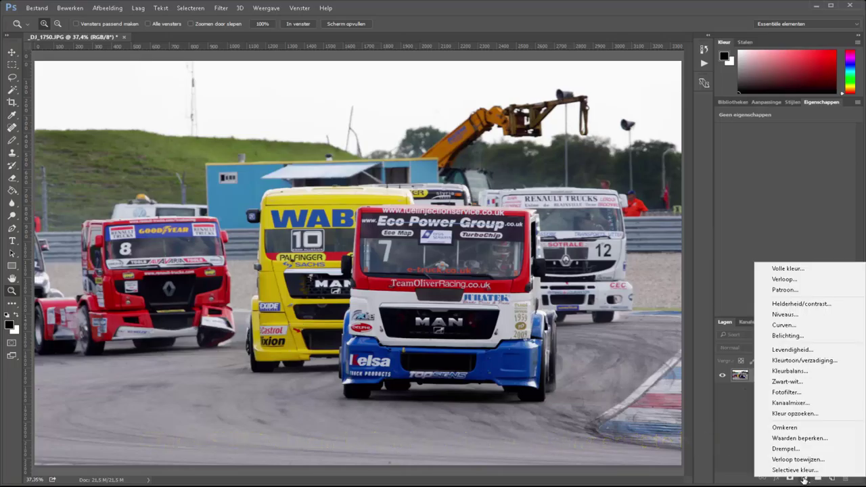
pyautogui.click(797, 381)
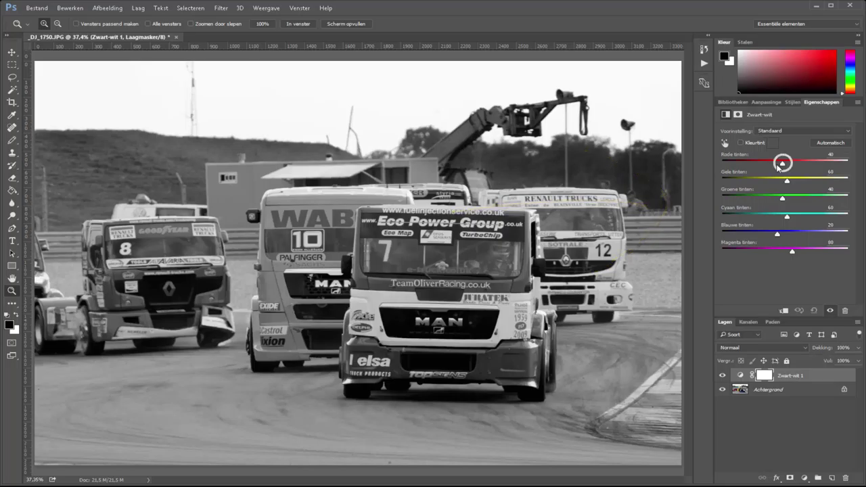
pyautogui.moveTo(769, 167)
pyautogui.mouseDown()
pyautogui.moveTo(815, 168)
pyautogui.moveTo(779, 166)
pyautogui.mouseUp()
pyautogui.moveTo(777, 235)
pyautogui.mouseDown()
pyautogui.moveTo(796, 237)
pyautogui.moveTo(780, 236)
pyautogui.mouseUp()
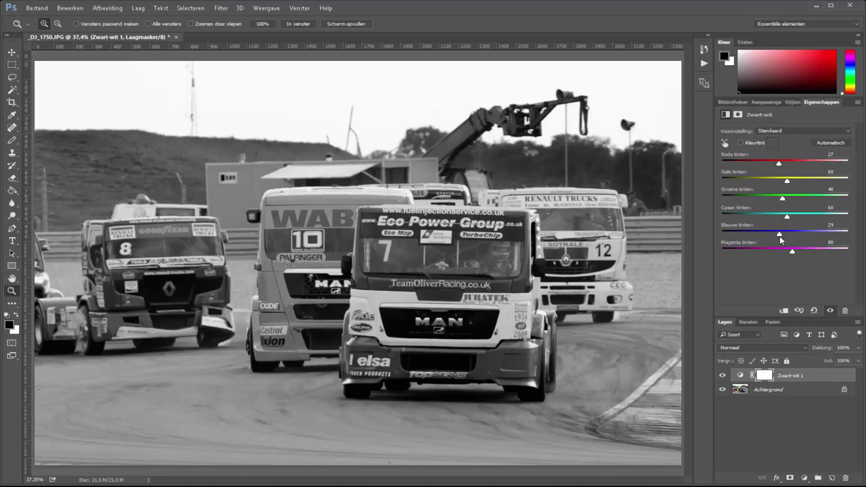
pyautogui.moveTo(787, 181)
pyautogui.mouseDown()
pyautogui.moveTo(779, 183)
pyautogui.moveTo(791, 185)
pyautogui.mouseUp()
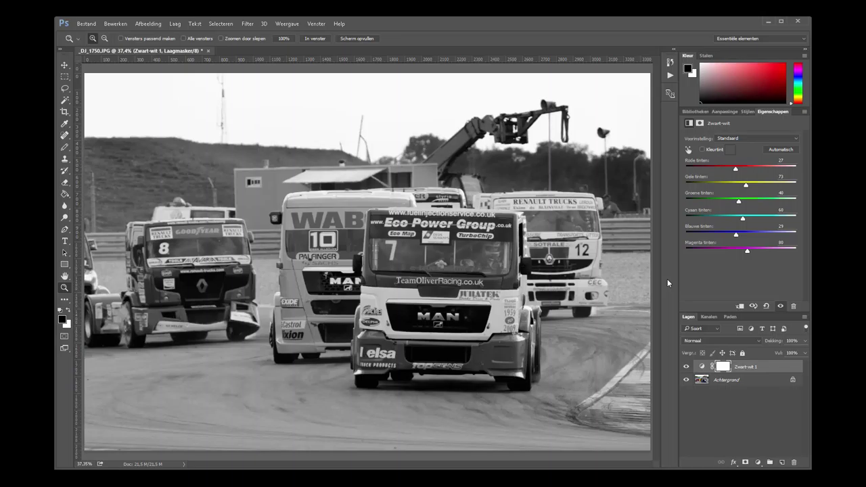
# Zoom to the front MAN truck and target the mask with a brush at about 28% hardness.
pyautogui.moveTo(326, 185); pyautogui.dragTo(574, 407)
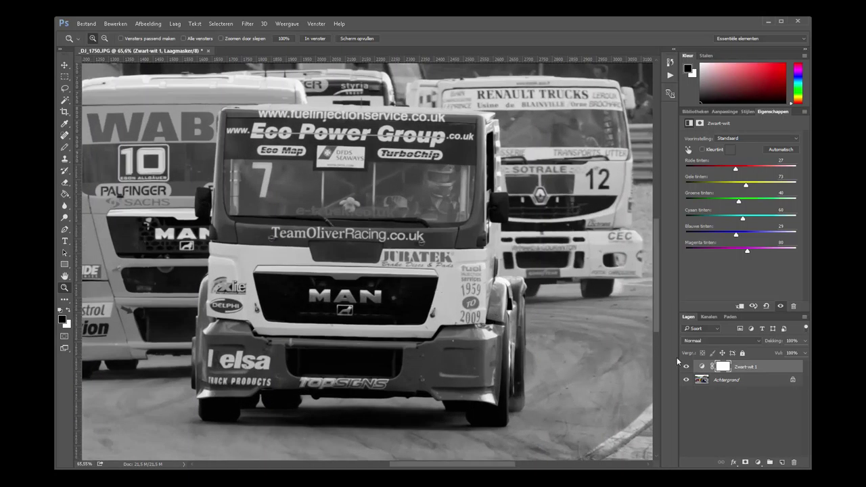
pyautogui.click(723, 366)
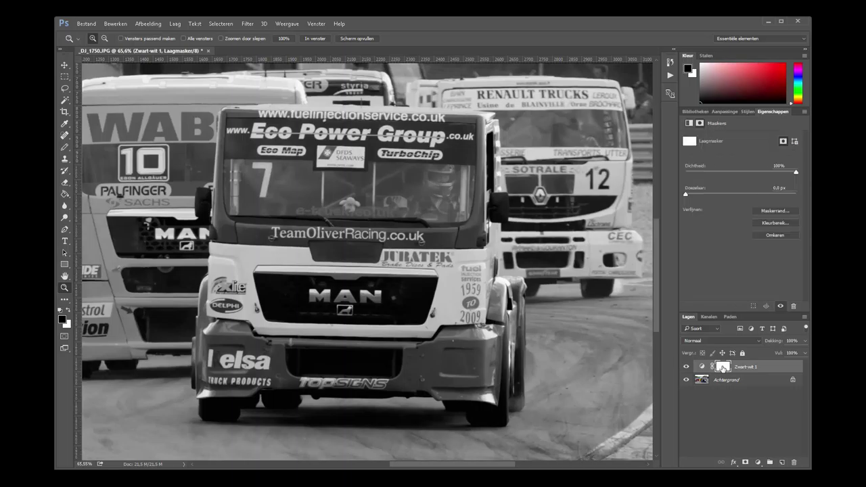
pyautogui.click(65, 147)
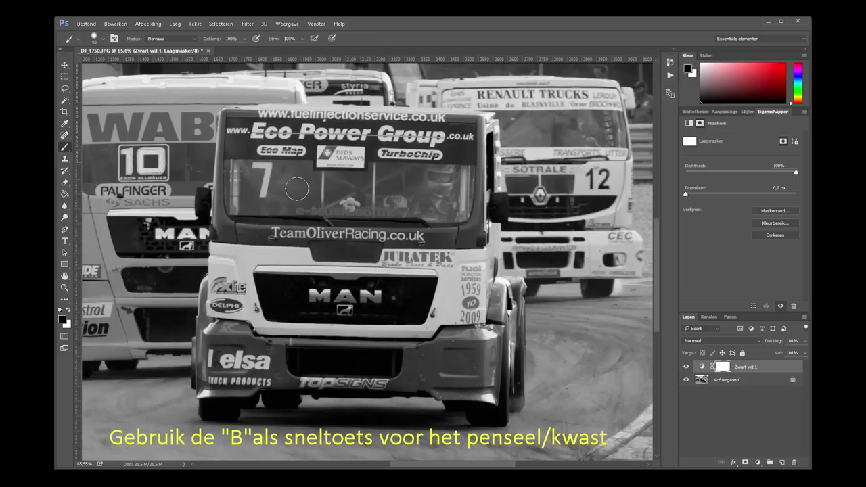
pyautogui.rightClick(349, 199)
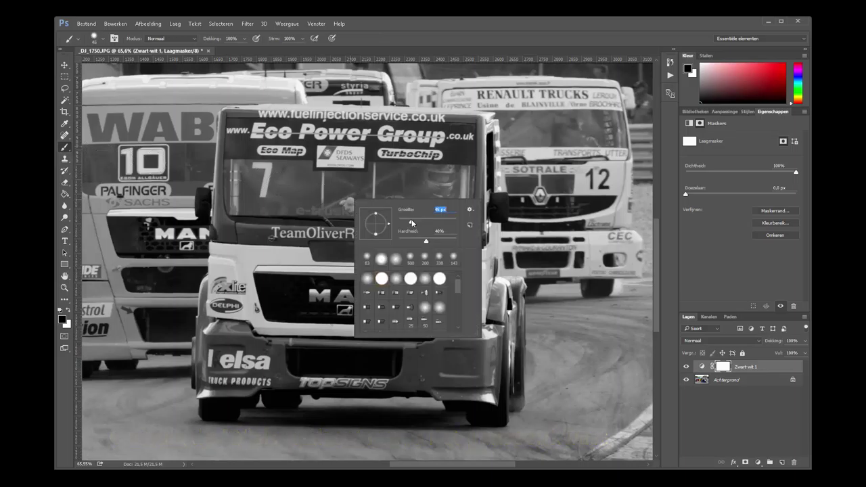
pyautogui.moveTo(426, 240); pyautogui.dragTo(415, 240)
# Paint the red left pillar, red cab top edge and blue right front fender back into colour.
pyautogui.click(219, 236)
pyautogui.moveTo(217, 238); pyautogui.dragTo(220, 181)
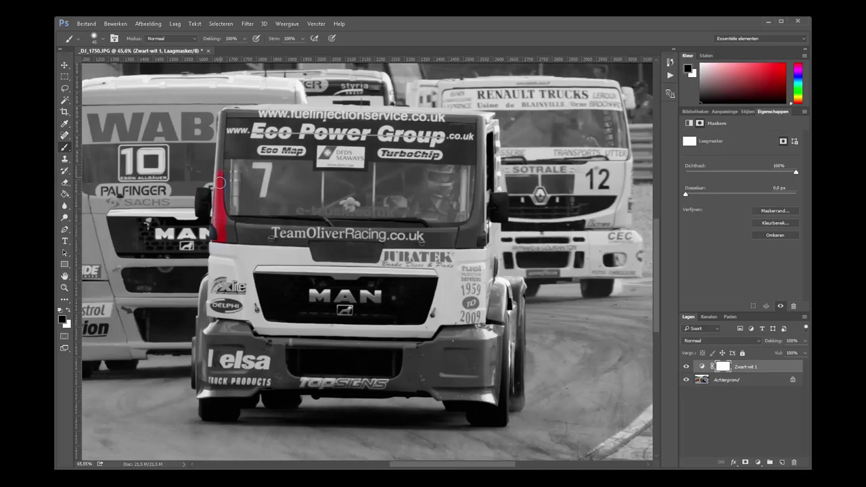
pyautogui.moveTo(220, 181)
pyautogui.mouseDown()
pyautogui.moveTo(224, 127)
pyautogui.moveTo(238, 110)
pyautogui.moveTo(243, 119)
pyautogui.mouseUp()
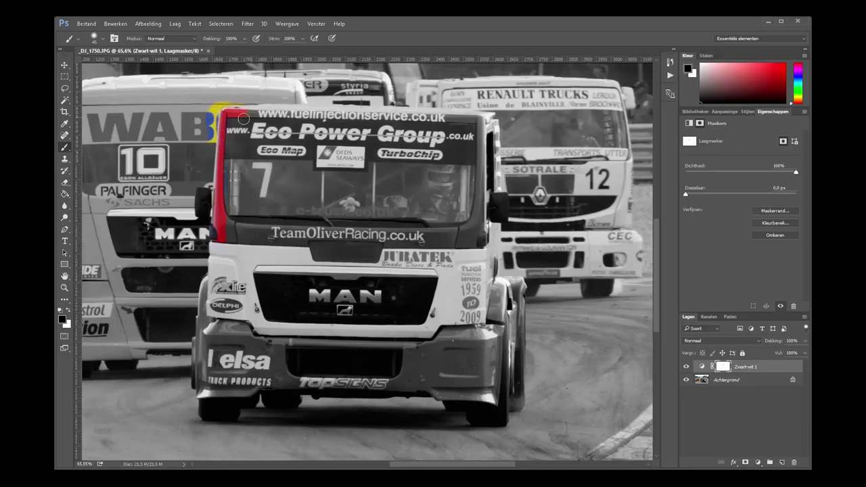
pyautogui.moveTo(296, 111)
pyautogui.mouseDown()
pyautogui.moveTo(400, 123)
pyautogui.moveTo(394, 117)
pyautogui.moveTo(487, 119)
pyautogui.moveTo(494, 219)
pyautogui.mouseUp()
pyautogui.moveTo(491, 283)
pyautogui.mouseDown()
pyautogui.moveTo(514, 317)
pyautogui.moveTo(506, 376)
pyautogui.moveTo(492, 398)
pyautogui.moveTo(416, 385)
pyautogui.moveTo(419, 373)
pyautogui.moveTo(200, 394)
pyautogui.moveTo(218, 139)
pyautogui.mouseUp()
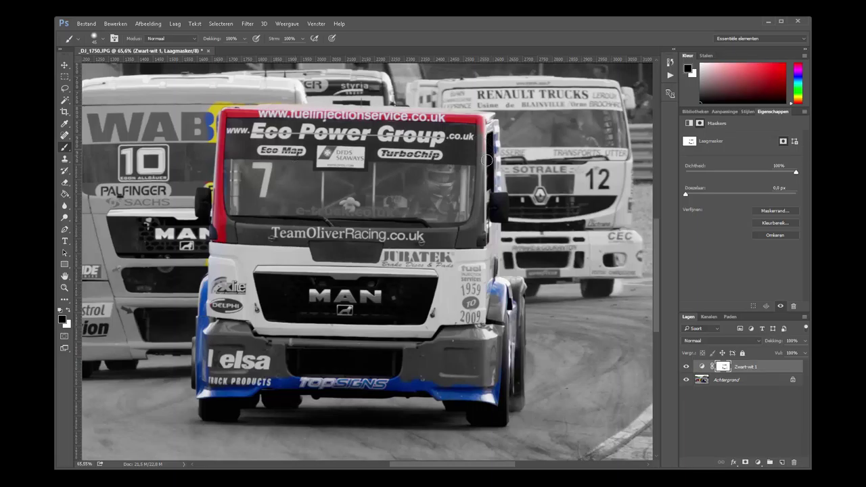
pyautogui.moveTo(512, 285)
pyautogui.mouseDown()
pyautogui.moveTo(516, 318)
pyautogui.moveTo(504, 285)
pyautogui.moveTo(518, 297)
pyautogui.mouseUp()
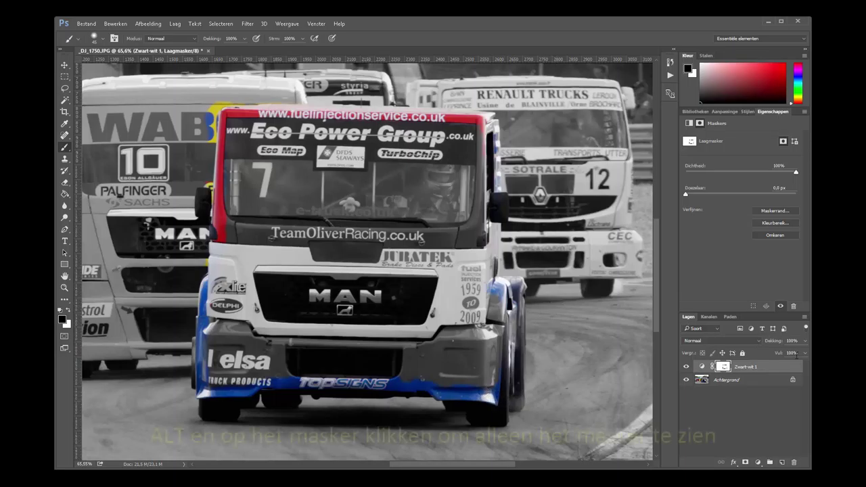
# Show the layer mask alone and fill the inside of the truck outline black.
pyautogui.press('alt')
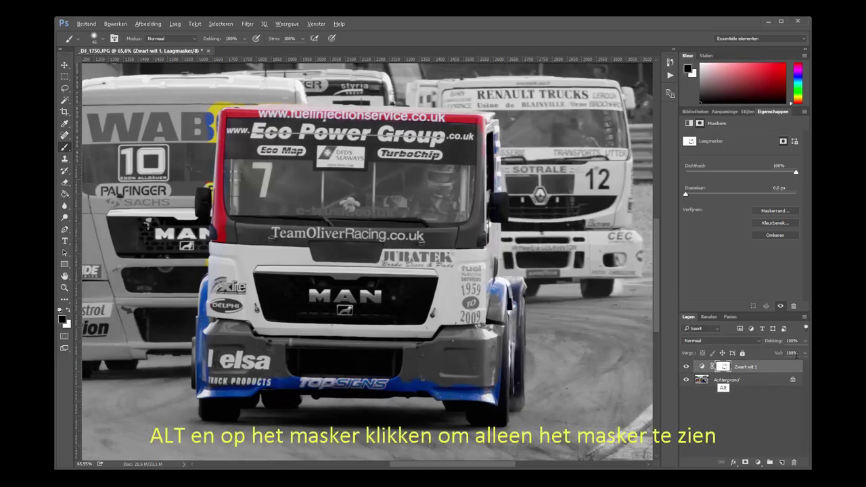
pyautogui.keyDown('alt'); pyautogui.click(723, 367); pyautogui.keyUp('alt')
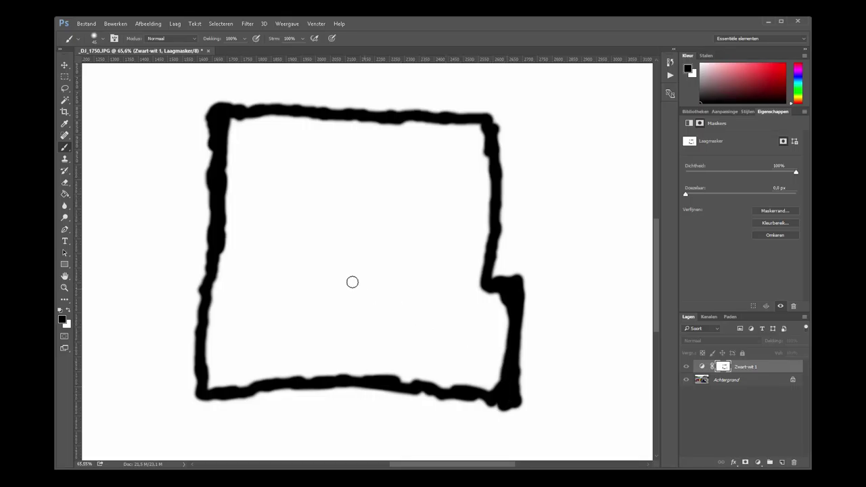
pyautogui.press('g')
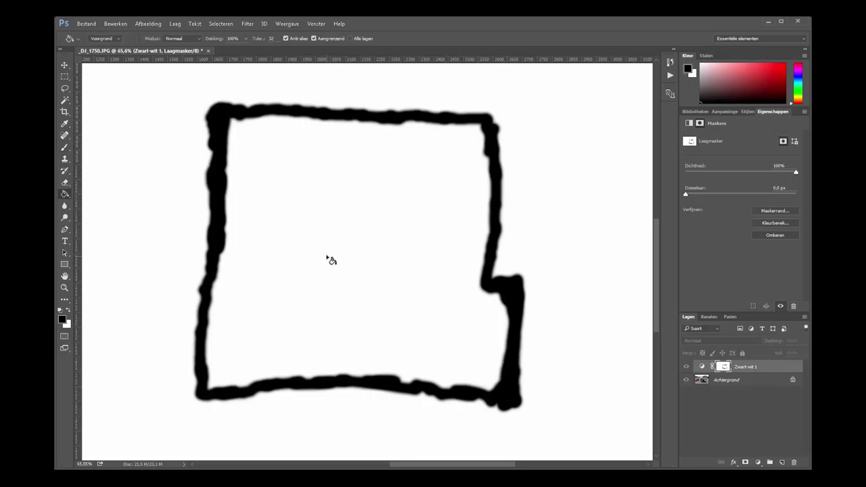
pyautogui.click(331, 255)
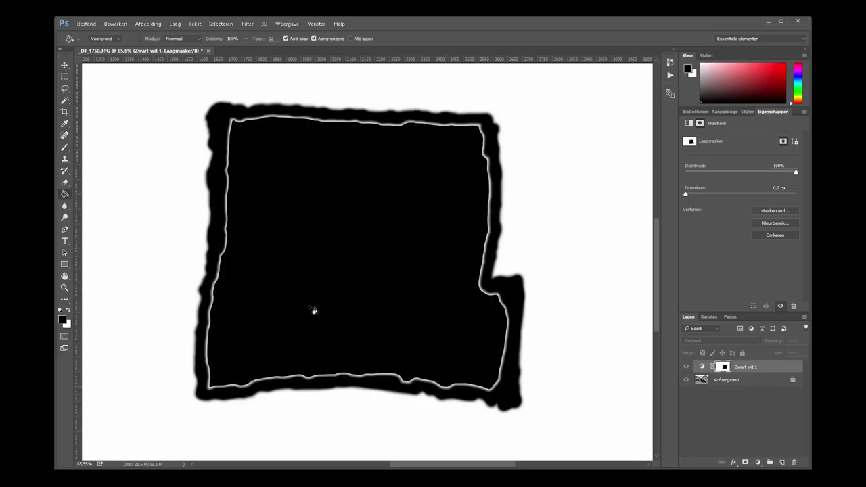
# Brush black over the mask's leftover white left and bottom edges and grey specks.
pyautogui.press('b')
pyautogui.moveTo(224, 249)
pyautogui.mouseDown()
pyautogui.moveTo(233, 124)
pyautogui.moveTo(478, 129)
pyautogui.moveTo(483, 293)
pyautogui.moveTo(505, 320)
pyautogui.moveTo(484, 390)
pyautogui.mouseUp()
pyautogui.moveTo(450, 385)
pyautogui.mouseDown()
pyautogui.moveTo(381, 374)
pyautogui.moveTo(215, 386)
pyautogui.moveTo(206, 365)
pyautogui.moveTo(223, 260)
pyautogui.moveTo(213, 368)
pyautogui.mouseUp()
pyautogui.moveTo(304, 377); pyautogui.dragTo(413, 377)
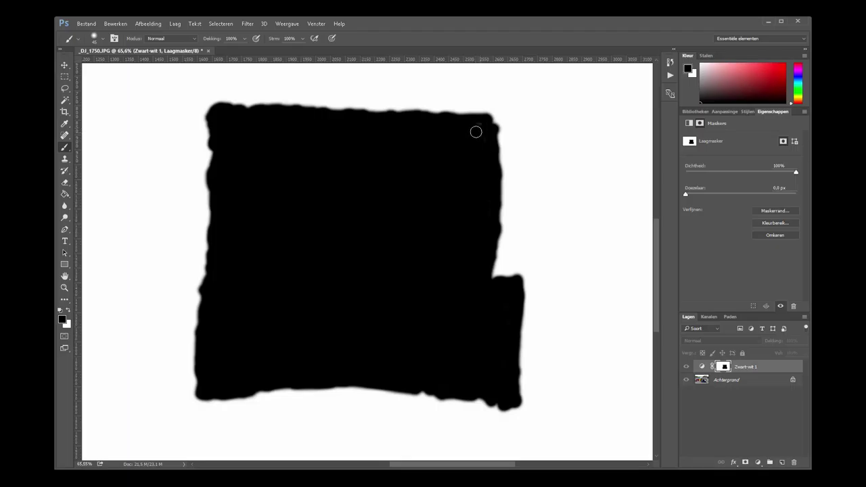
# Return to the composite photo view and make white the foreground painting colour.
pyautogui.click(686, 367)
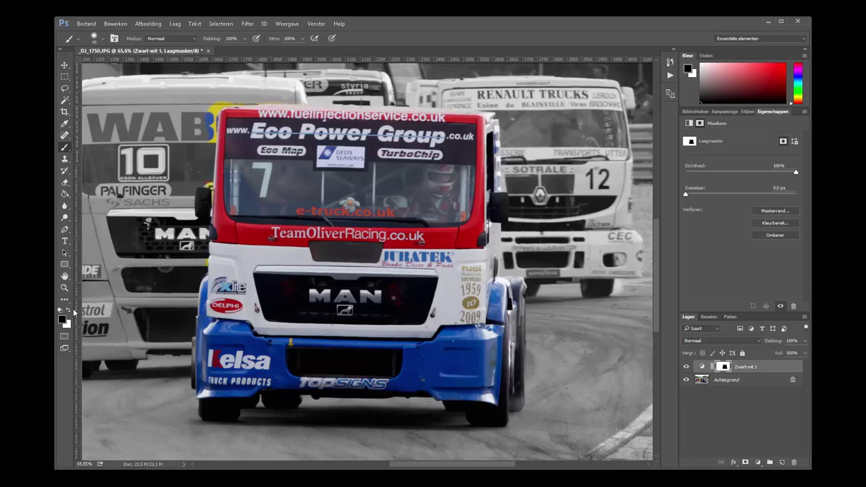
pyautogui.click(71, 310)
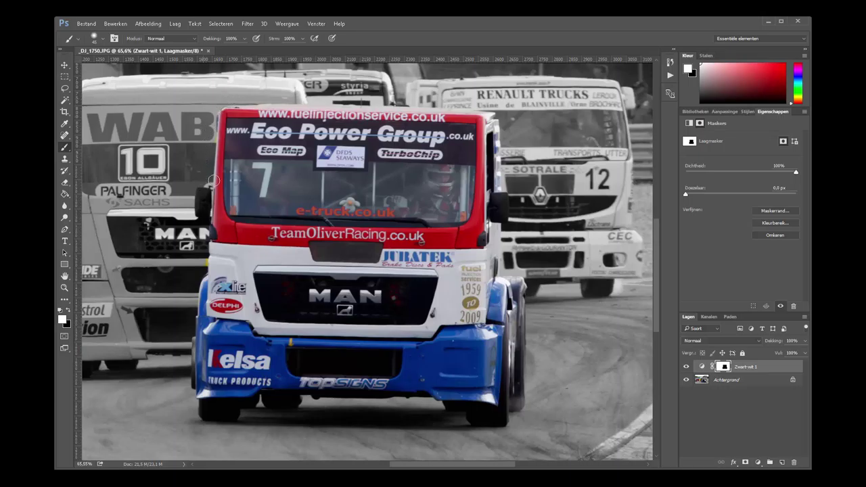
# Zoom to the truck's left bumper, paint white over the yellow spill, and fit the photo to view.
pyautogui.press('z')
pyautogui.moveTo(182, 245); pyautogui.dragTo(265, 226)
pyautogui.press('b')
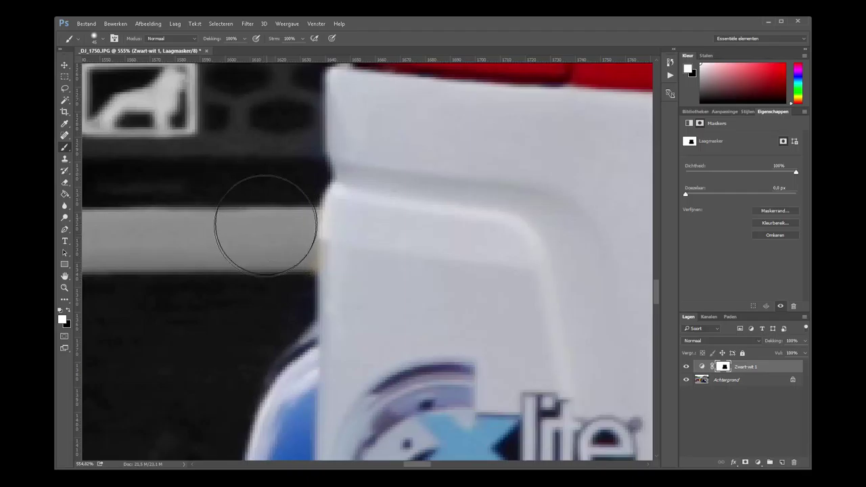
pyautogui.hotkey('ctrl', '0')
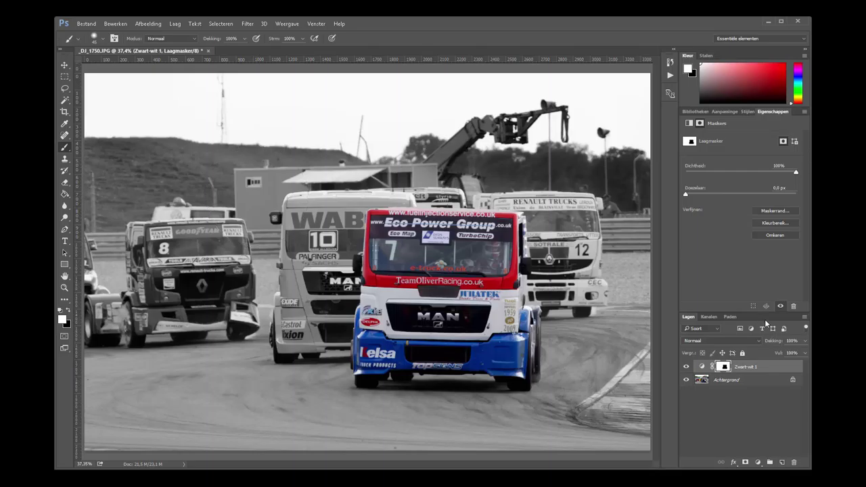
# Flatten the Zwart-wit 1 layer into one background layer with Eén laag maken.
pyautogui.rightClick(783, 370)
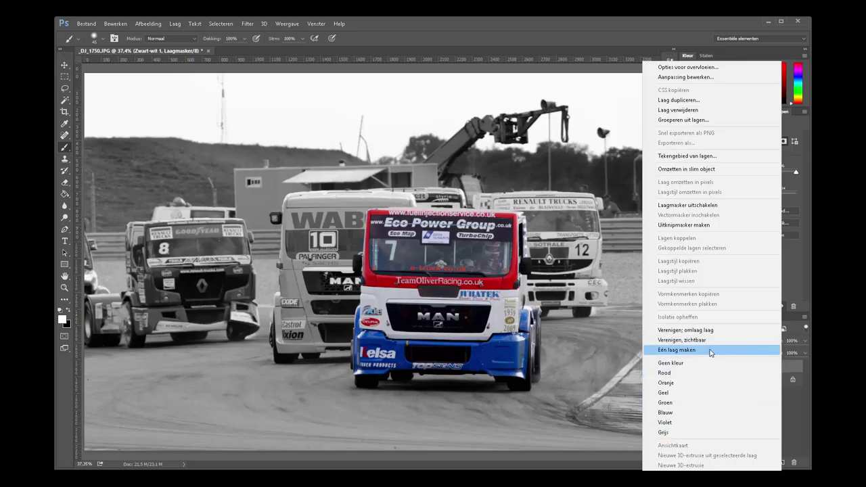
pyautogui.click(711, 351)
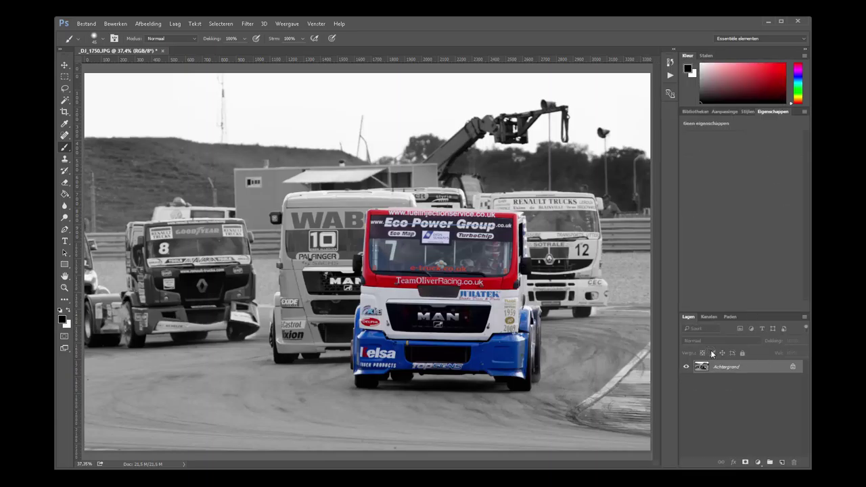